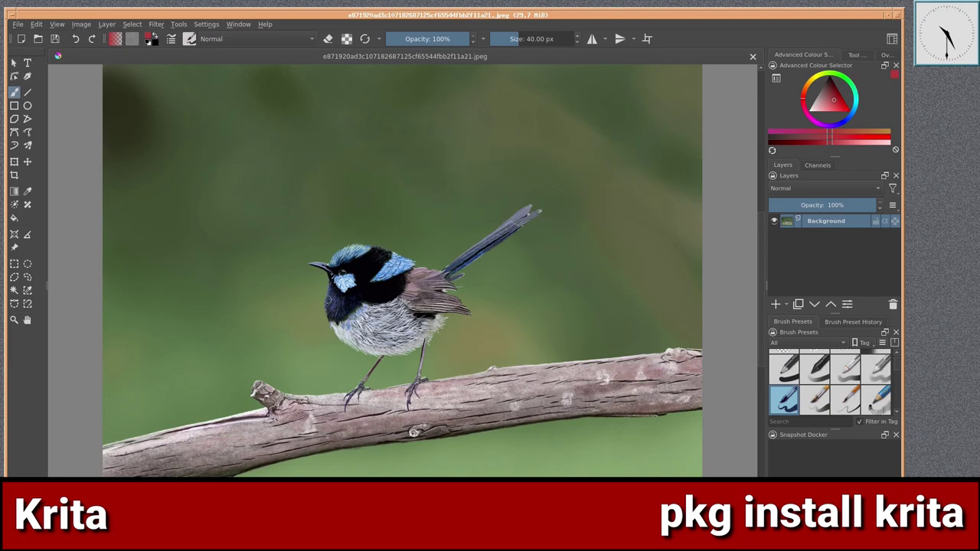
- Zoom and pan around the bird-on-branch painting to inspect its eye and beak
{"action": "scroll", "coordinate": [369, 305], "scroll_direction": "up", "scroll_amount": 8}
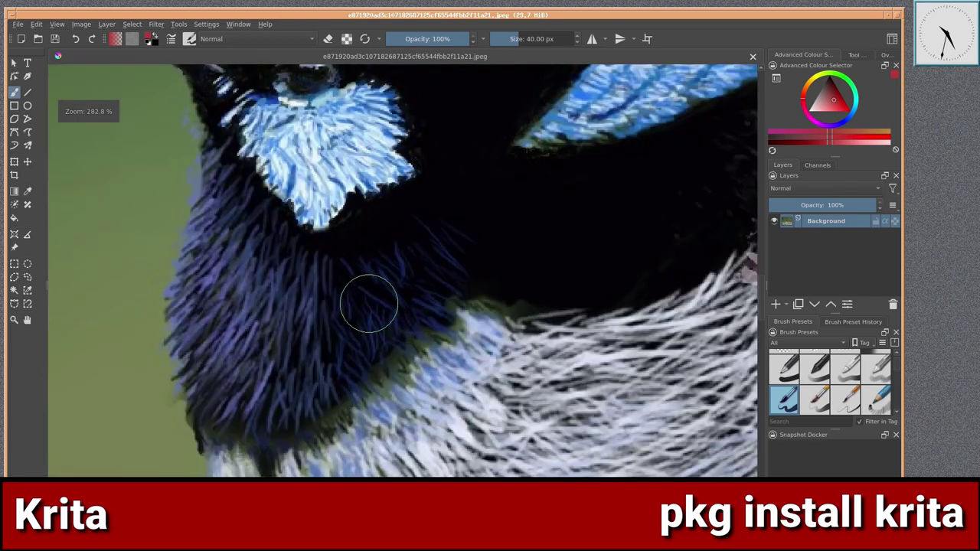
{"action": "mouse_move", "coordinate": [306, 200]}
{"action": "left_mouse_down"}
{"action": "mouse_move", "coordinate": [301, 375]}
{"action": "mouse_move", "coordinate": [327, 392]}
{"action": "left_mouse_up"}
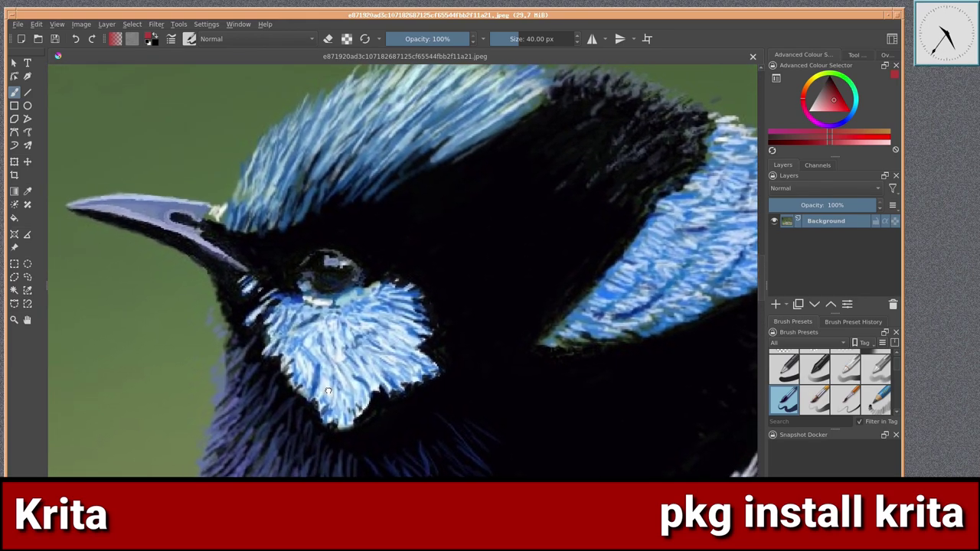
{"action": "scroll", "coordinate": [230, 256], "scroll_direction": "up", "scroll_amount": 4}
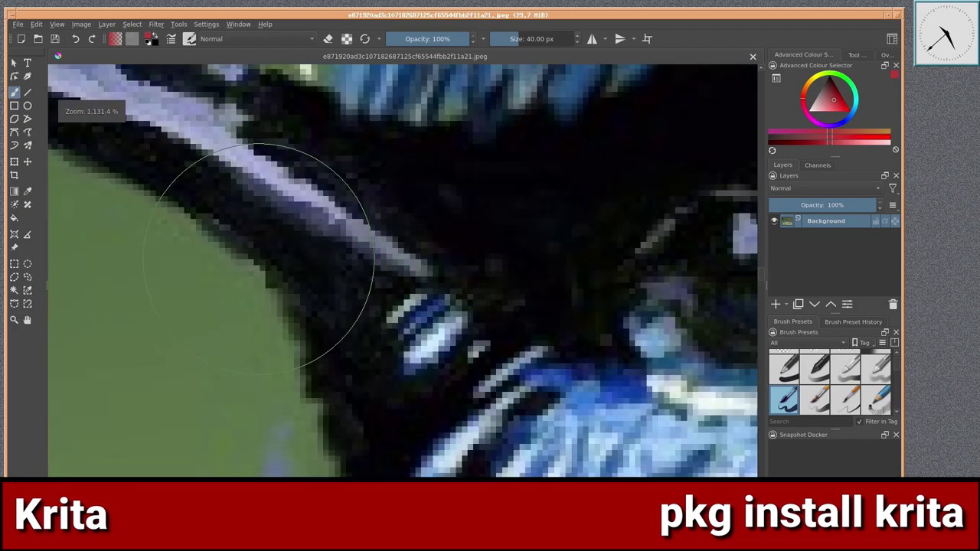
{"action": "scroll", "coordinate": [258, 255], "scroll_direction": "down", "scroll_amount": 10}
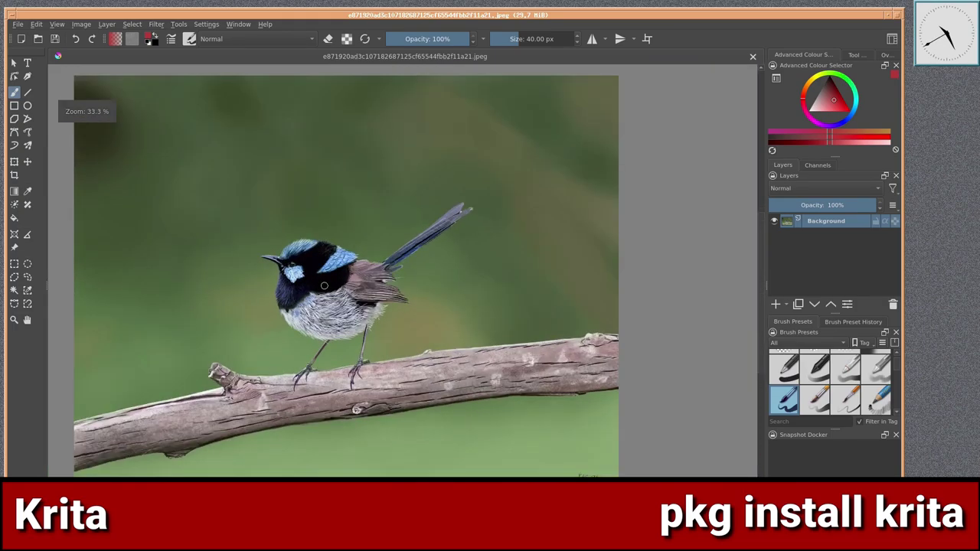
{"action": "scroll", "coordinate": [324, 286], "scroll_direction": "up", "scroll_amount": 1}
{"action": "mouse_move", "coordinate": [324, 285]}
{"action": "left_mouse_down"}
{"action": "mouse_move", "coordinate": [347, 196]}
{"action": "mouse_move", "coordinate": [384, 208]}
{"action": "mouse_move", "coordinate": [357, 285]}
{"action": "mouse_move", "coordinate": [361, 321]}
{"action": "mouse_move", "coordinate": [290, 290]}
{"action": "left_mouse_up"}
{"action": "scroll", "coordinate": [369, 234], "scroll_direction": "down", "scroll_amount": 1}
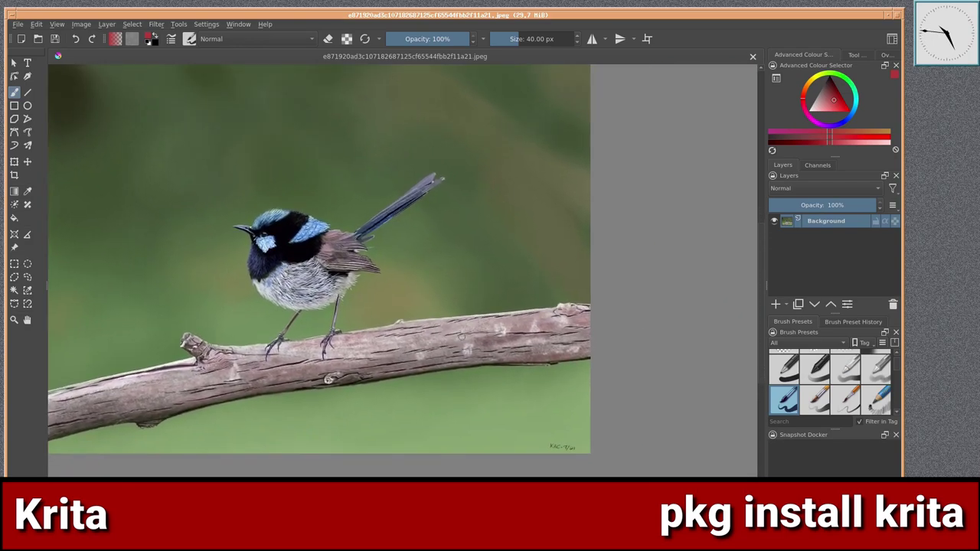
{"action": "scroll", "coordinate": [555, 437], "scroll_direction": "up", "scroll_amount": 3}
{"action": "scroll", "coordinate": [583, 450], "scroll_direction": "up", "scroll_amount": 3}
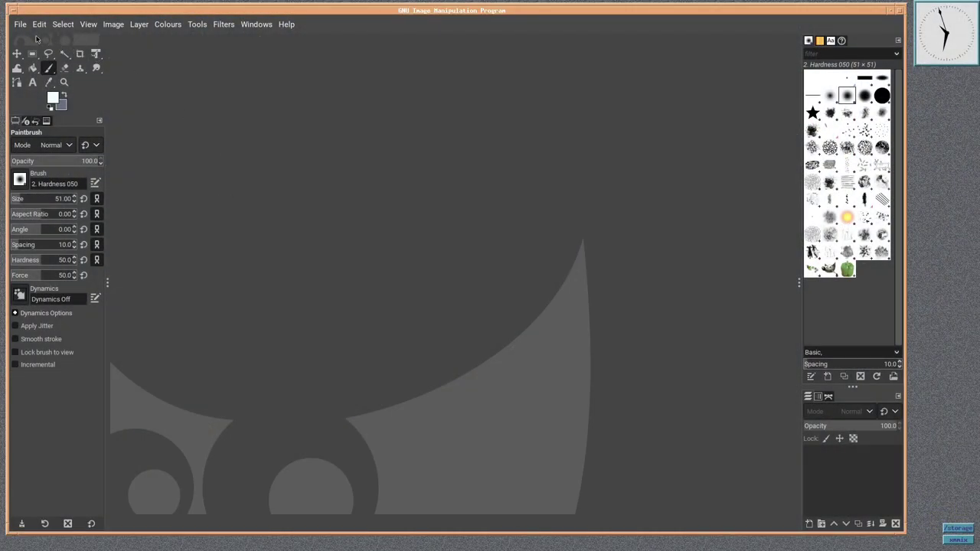
- Open the portrait PNG from the Artists folder, then paint a white test stroke and undo it
{"action": "left_click", "coordinate": [21, 24]}
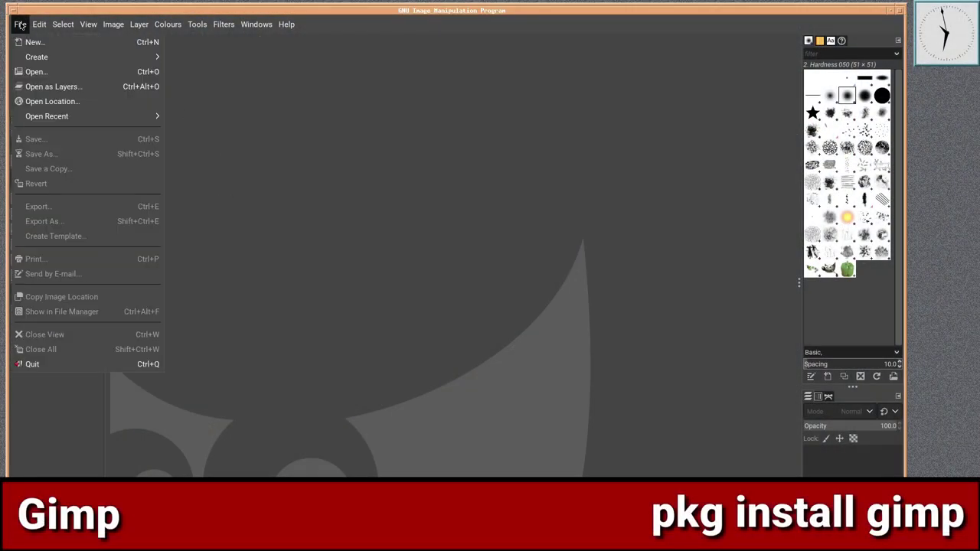
{"action": "left_click", "coordinate": [33, 72]}
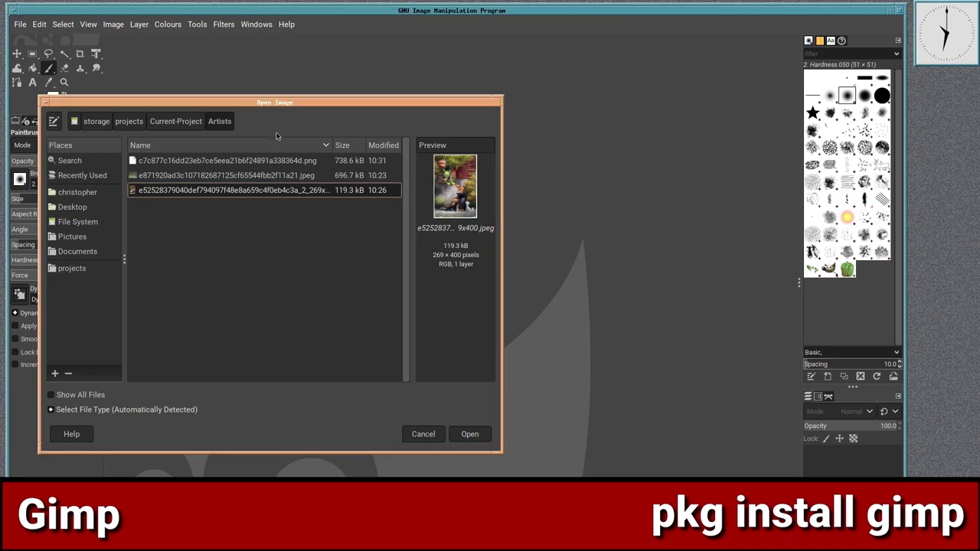
{"action": "left_click", "coordinate": [248, 162]}
{"action": "double_click", "coordinate": [248, 162]}
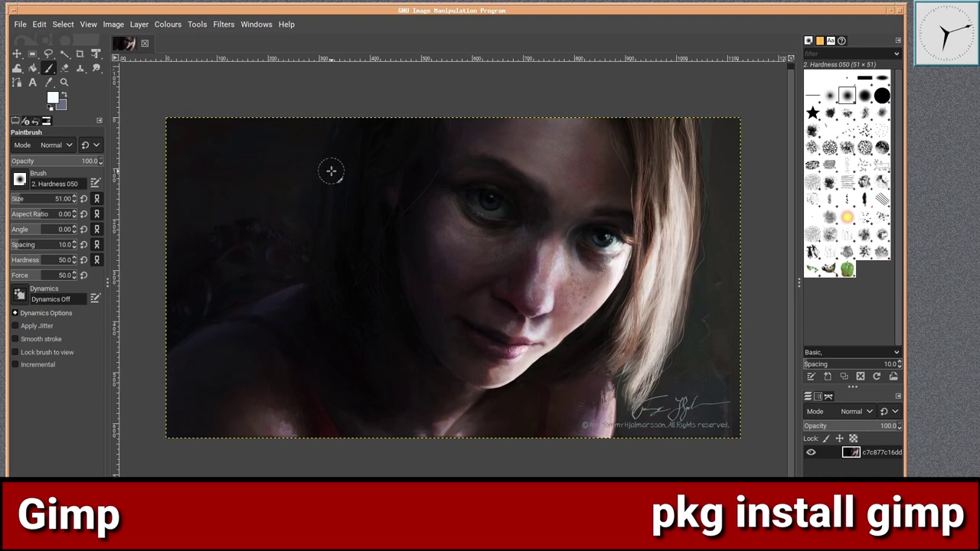
{"action": "mouse_move", "coordinate": [253, 197]}
{"action": "left_mouse_down"}
{"action": "mouse_move", "coordinate": [267, 239]}
{"action": "mouse_move", "coordinate": [266, 251]}
{"action": "mouse_move", "coordinate": [252, 247]}
{"action": "left_mouse_up"}
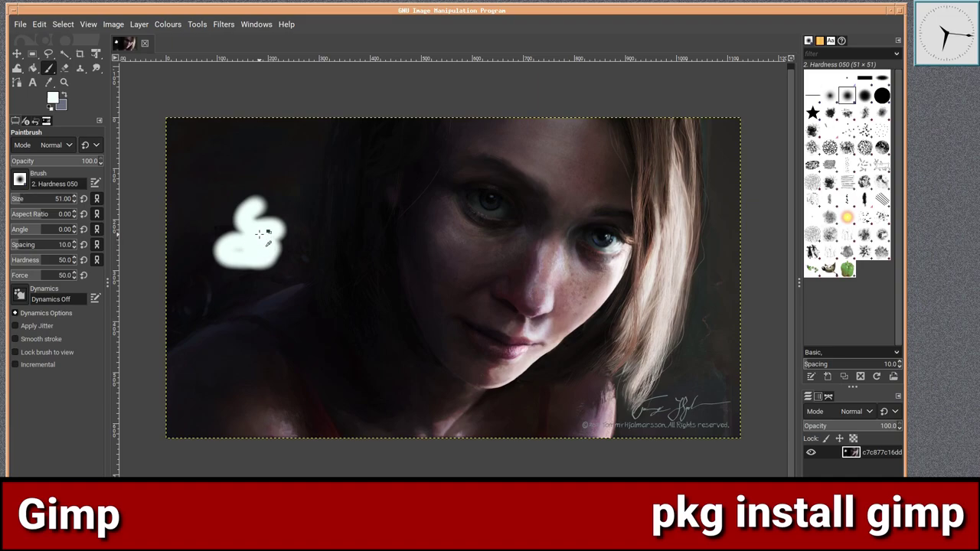
{"action": "key", "text": "ctrl+z"}
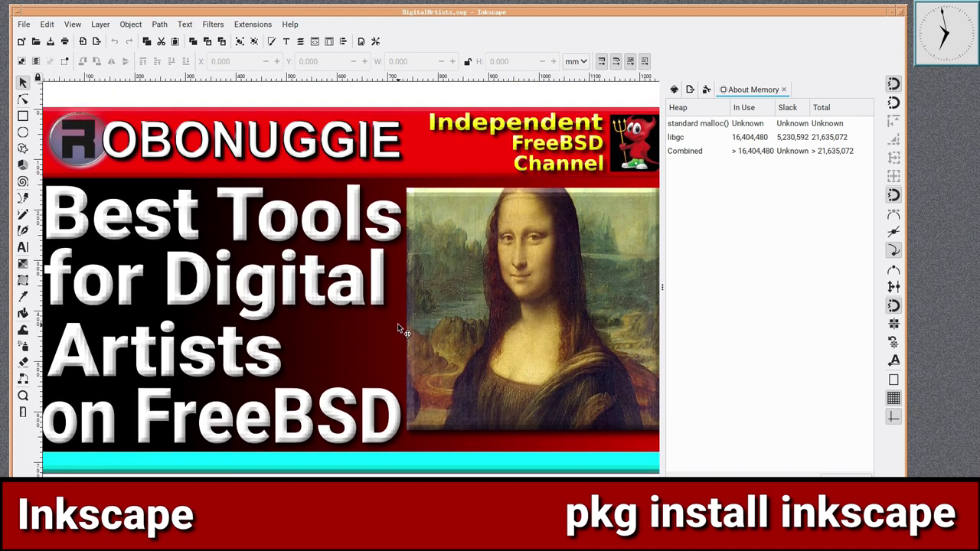
- Select the thumbnail artwork, zoom and pan around it, and show the View > Zoom submenu
{"action": "left_click", "coordinate": [276, 320]}
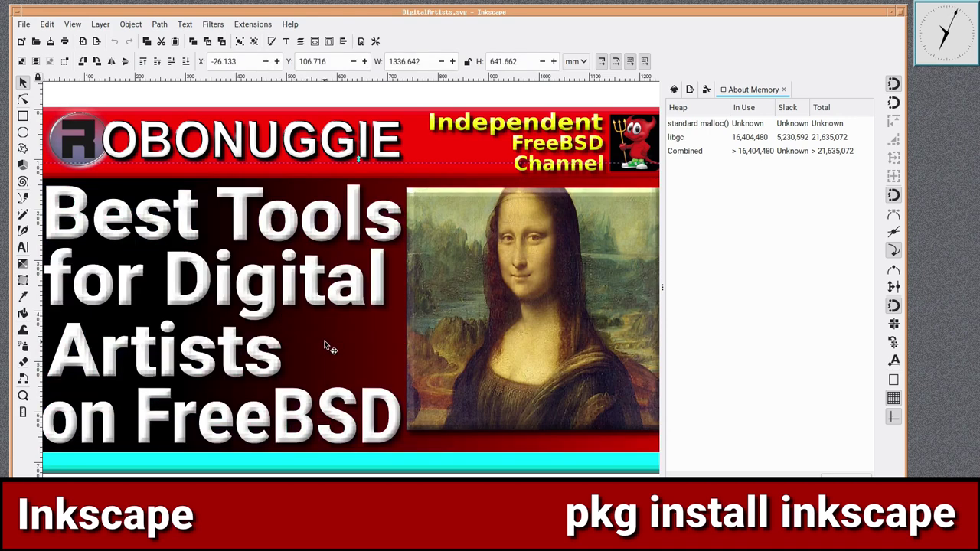
{"action": "scroll", "coordinate": [324, 341], "scroll_direction": "down", "scroll_amount": 2}
{"action": "scroll", "coordinate": [324, 346], "scroll_direction": "up", "scroll_amount": 1}
{"action": "scroll", "coordinate": [326, 346], "scroll_direction": "up", "scroll_amount": 1}
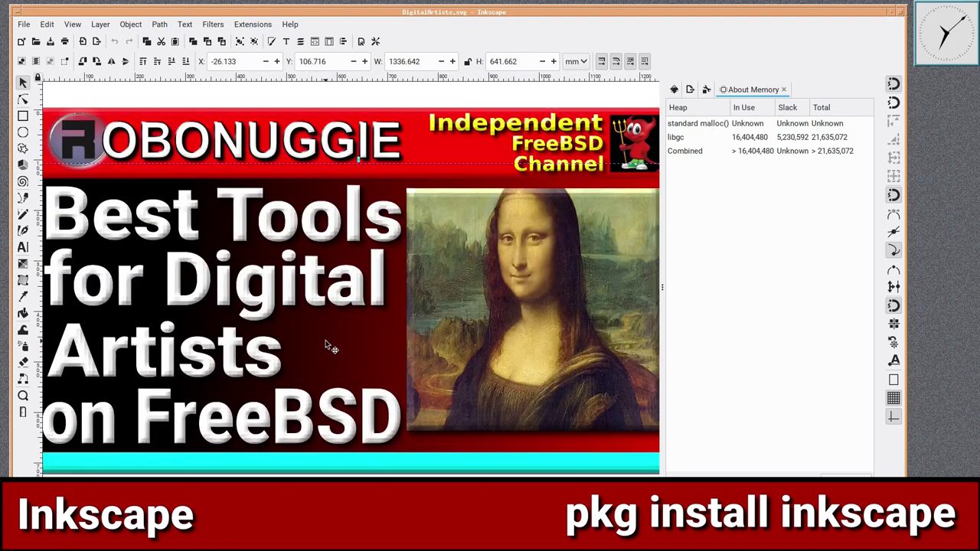
{"action": "left_click_drag", "start_coordinate": [659, 288], "coordinate": [796, 298]}
{"action": "left_click", "coordinate": [47, 25]}
{"action": "mouse_move", "coordinate": [82, 38]}
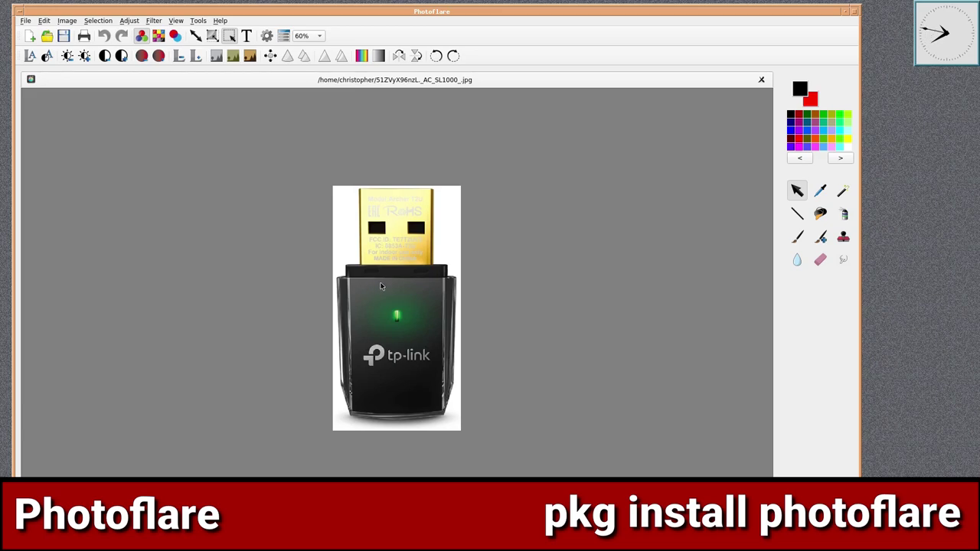
- Zoom the tp-link USB adapter photo from 60% to 107%
{"action": "scroll", "coordinate": [362, 300], "scroll_direction": "up", "scroll_amount": 4}
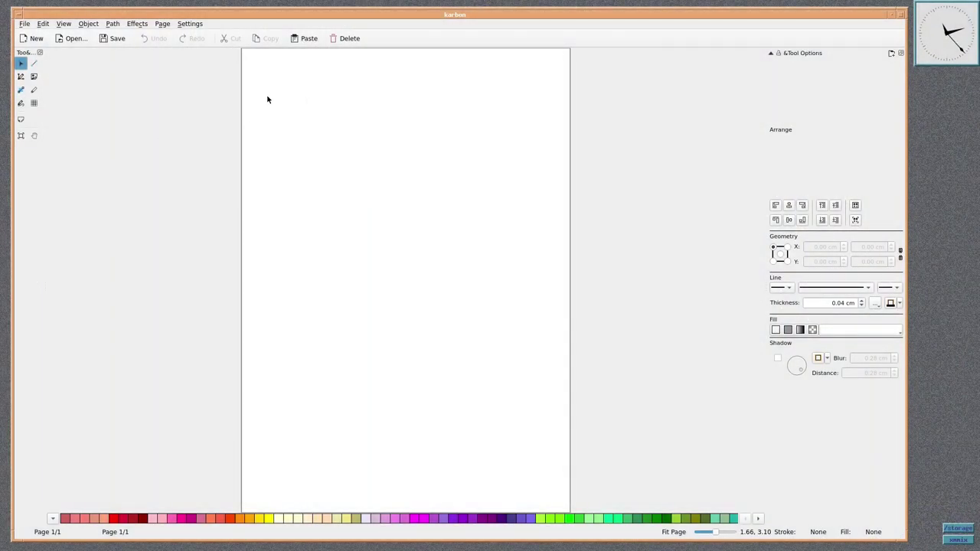
- Letter the word FREE in black strokes with the Calligraphy tool
{"action": "left_click", "coordinate": [33, 90]}
{"action": "left_click_drag", "start_coordinate": [249, 81], "coordinate": [258, 138]}
{"action": "mouse_move", "coordinate": [252, 79]}
{"action": "left_mouse_down"}
{"action": "mouse_move", "coordinate": [310, 86]}
{"action": "mouse_move", "coordinate": [304, 111]}
{"action": "mouse_move", "coordinate": [327, 136]}
{"action": "left_mouse_up"}
{"action": "left_click_drag", "start_coordinate": [315, 84], "coordinate": [373, 139]}
{"action": "mouse_move", "coordinate": [363, 90]}
{"action": "left_mouse_down"}
{"action": "mouse_move", "coordinate": [371, 131]}
{"action": "mouse_move", "coordinate": [393, 102]}
{"action": "left_mouse_up"}
{"action": "mouse_move", "coordinate": [372, 109]}
{"action": "left_mouse_down"}
{"action": "mouse_move", "coordinate": [372, 134]}
{"action": "mouse_move", "coordinate": [394, 138]}
{"action": "left_mouse_up"}
{"action": "mouse_move", "coordinate": [392, 85]}
{"action": "left_mouse_down"}
{"action": "mouse_move", "coordinate": [409, 132]}
{"action": "mouse_move", "coordinate": [398, 99]}
{"action": "mouse_move", "coordinate": [434, 99]}
{"action": "mouse_move", "coordinate": [417, 117]}
{"action": "mouse_move", "coordinate": [446, 121]}
{"action": "mouse_move", "coordinate": [413, 137]}
{"action": "mouse_move", "coordinate": [457, 144]}
{"action": "left_mouse_up"}
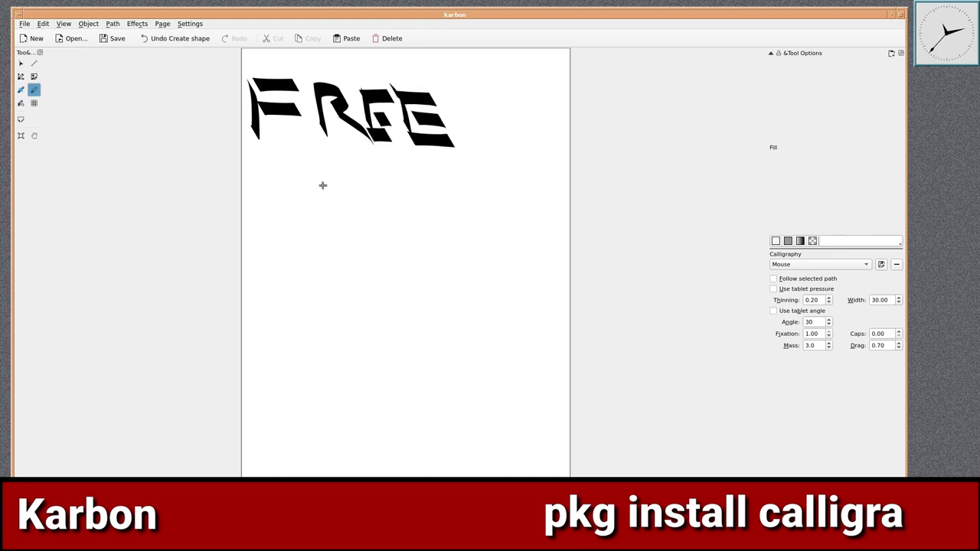
- Letter a B and an S below FREE, followed by a vertical stroke
{"action": "mouse_move", "coordinate": [264, 176]}
{"action": "left_mouse_down"}
{"action": "mouse_move", "coordinate": [271, 204]}
{"action": "mouse_move", "coordinate": [268, 176]}
{"action": "mouse_move", "coordinate": [308, 173]}
{"action": "mouse_move", "coordinate": [277, 193]}
{"action": "mouse_move", "coordinate": [270, 233]}
{"action": "left_mouse_up"}
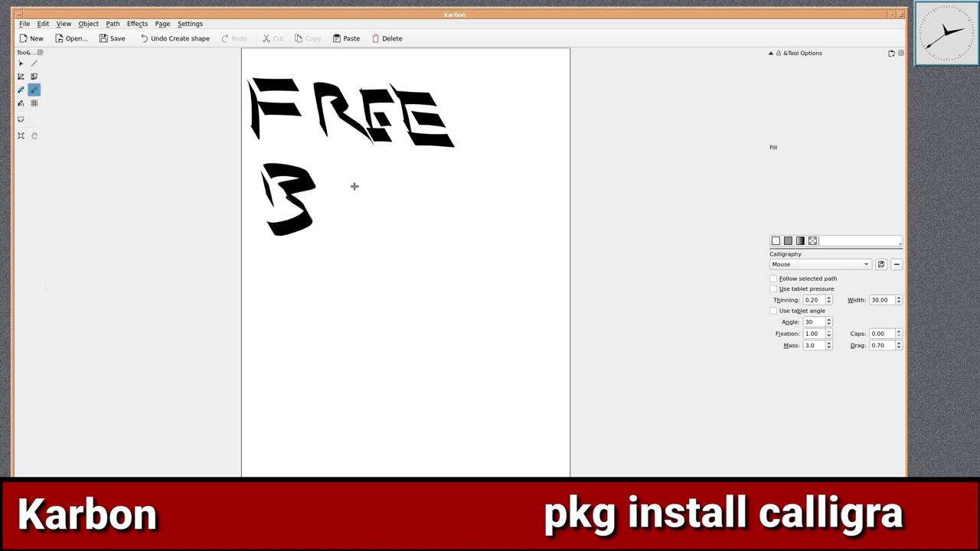
{"action": "left_click_drag", "start_coordinate": [331, 176], "coordinate": [335, 219]}
{"action": "mouse_move", "coordinate": [343, 172]}
{"action": "left_mouse_down"}
{"action": "mouse_move", "coordinate": [331, 199]}
{"action": "mouse_move", "coordinate": [355, 225]}
{"action": "mouse_move", "coordinate": [322, 239]}
{"action": "left_mouse_up"}
{"action": "mouse_move", "coordinate": [375, 173]}
{"action": "left_mouse_down"}
{"action": "mouse_move", "coordinate": [370, 221]}
{"action": "mouse_move", "coordinate": [370, 179]}
{"action": "mouse_move", "coordinate": [427, 207]}
{"action": "mouse_move", "coordinate": [379, 242]}
{"action": "left_mouse_up"}
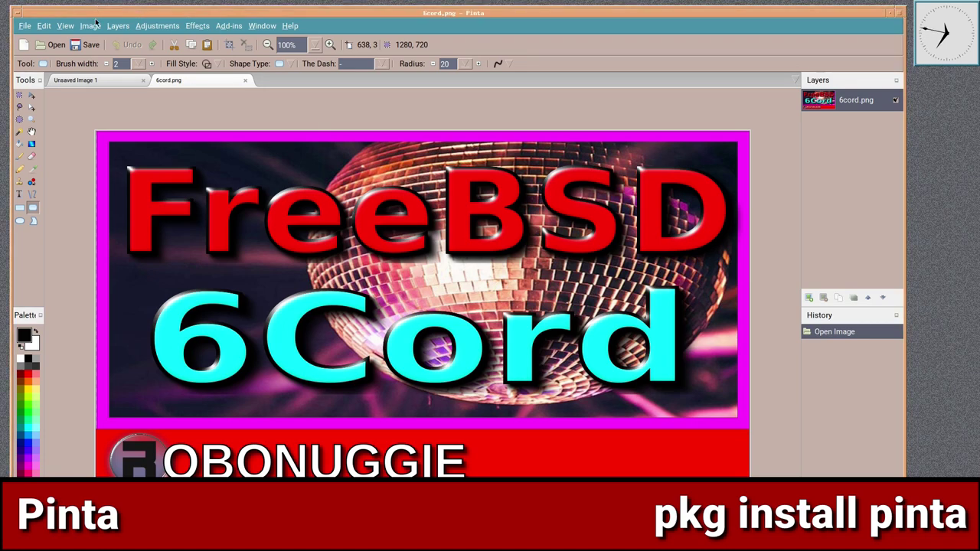
- Open 12review.png in a new tab
{"action": "left_click", "coordinate": [51, 44]}
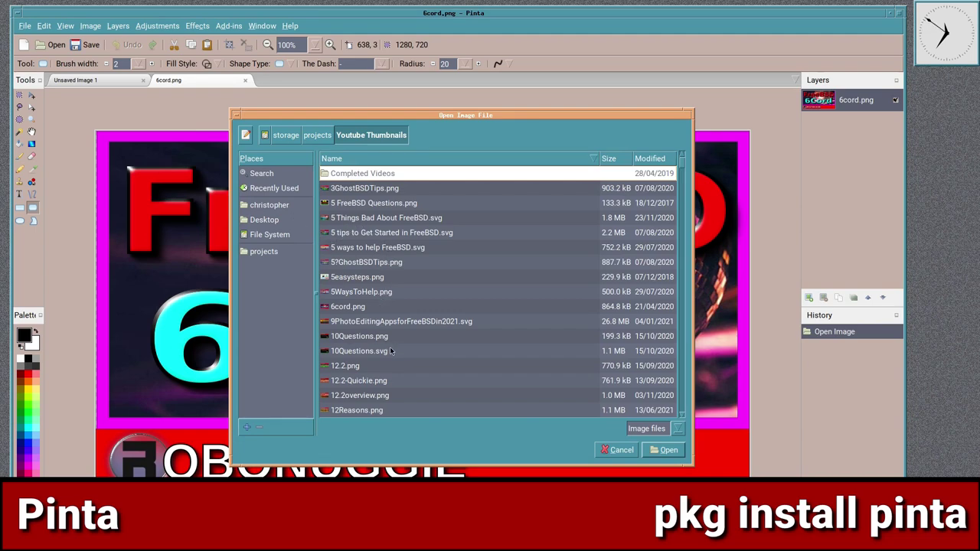
{"action": "scroll", "coordinate": [390, 349], "scroll_direction": "down", "scroll_amount": 3}
{"action": "double_click", "coordinate": [363, 314]}
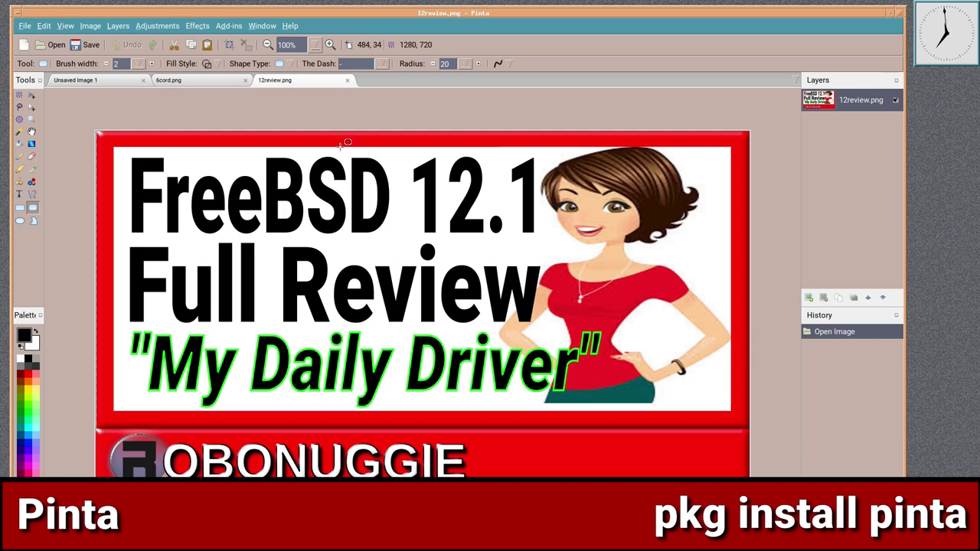
- Close the Unsaved Image 1 tab and switch between the 12review.png and 6cord.png tabs
{"action": "left_click", "coordinate": [170, 80]}
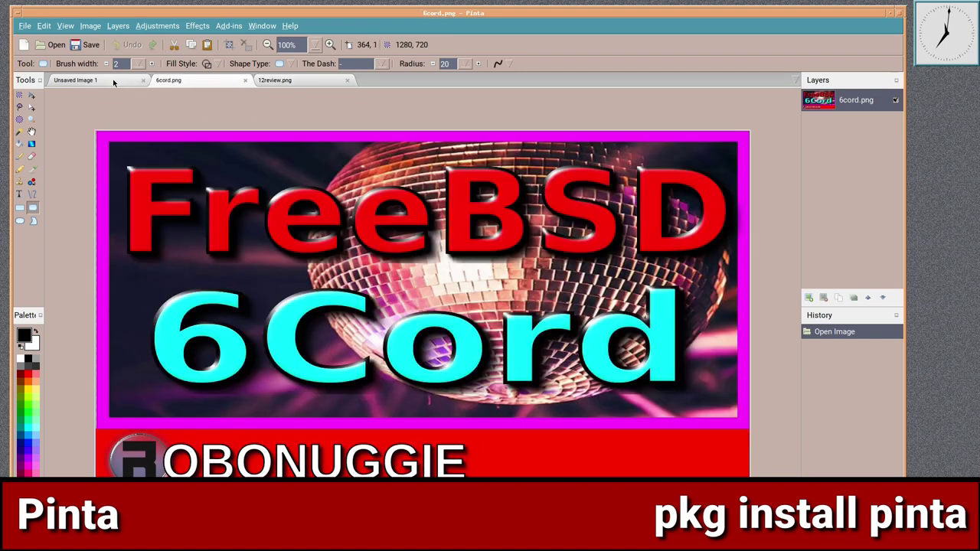
{"action": "left_click", "coordinate": [115, 82]}
{"action": "left_click", "coordinate": [143, 80]}
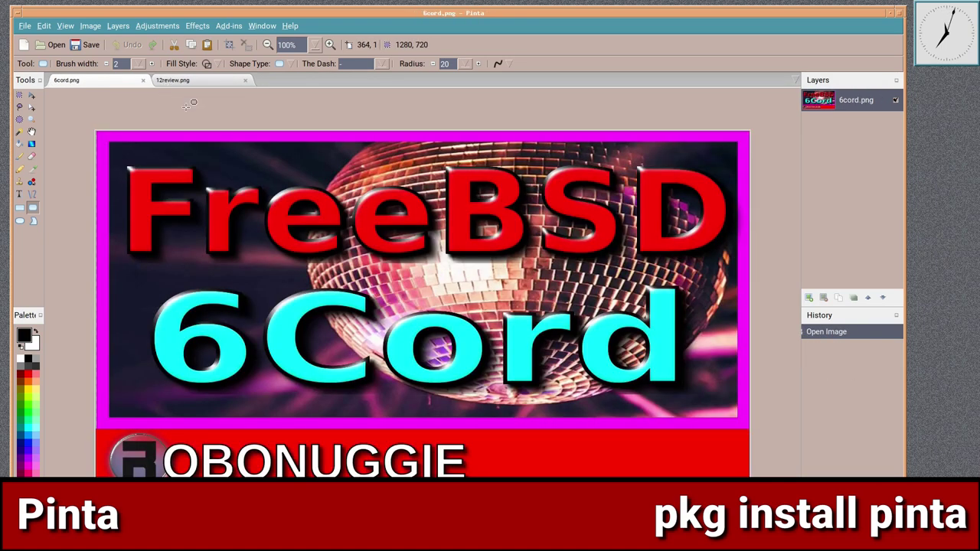
{"action": "left_click", "coordinate": [188, 83]}
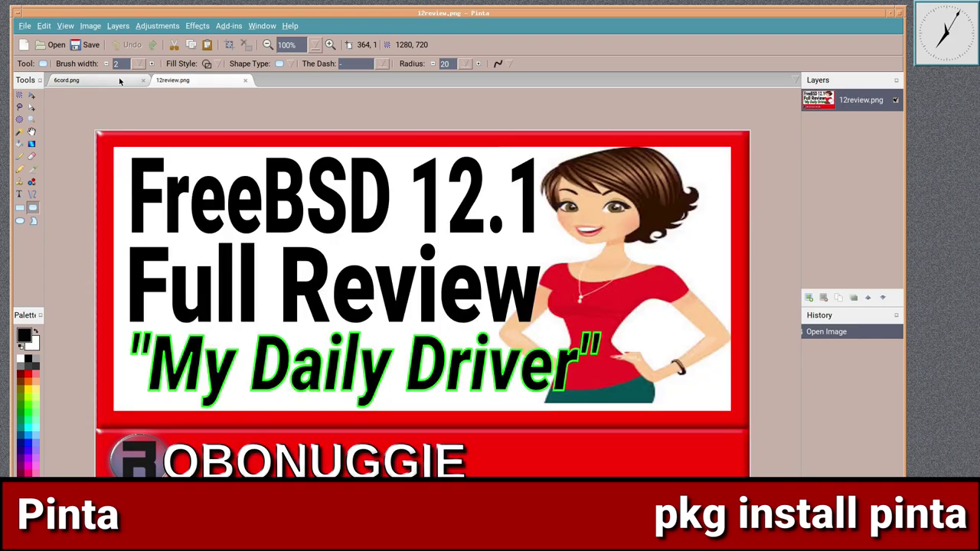
{"action": "left_click", "coordinate": [96, 81]}
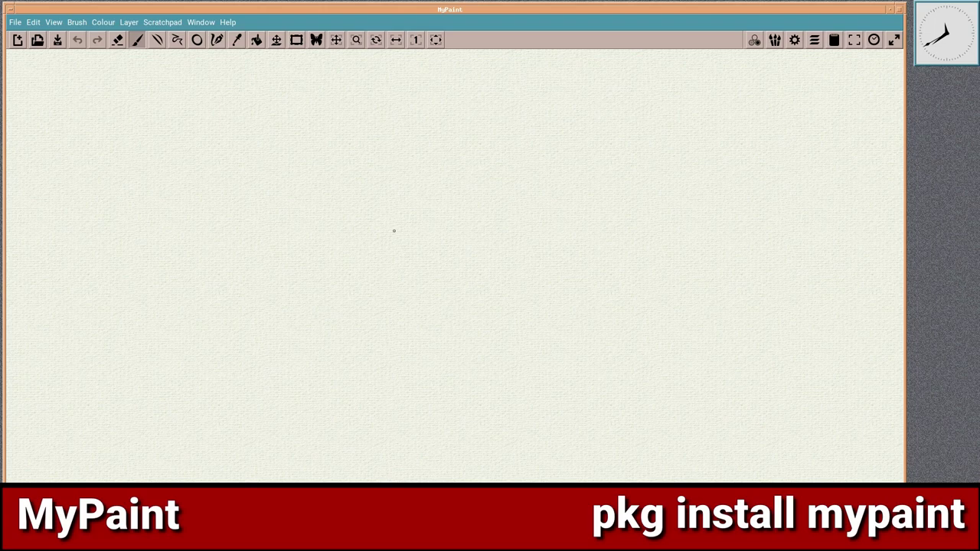
- Paint two curling blue strokes, smudge their crossing with a blending brush, and add a thick dark-blue stroke below
{"action": "mouse_move", "coordinate": [72, 80]}
{"action": "left_mouse_down"}
{"action": "mouse_move", "coordinate": [245, 155]}
{"action": "mouse_move", "coordinate": [350, 95]}
{"action": "left_mouse_up"}
{"action": "mouse_move", "coordinate": [394, 93]}
{"action": "left_mouse_down"}
{"action": "mouse_move", "coordinate": [413, 115]}
{"action": "mouse_move", "coordinate": [315, 154]}
{"action": "mouse_move", "coordinate": [258, 209]}
{"action": "mouse_move", "coordinate": [114, 264]}
{"action": "mouse_move", "coordinate": [162, 282]}
{"action": "left_mouse_up"}
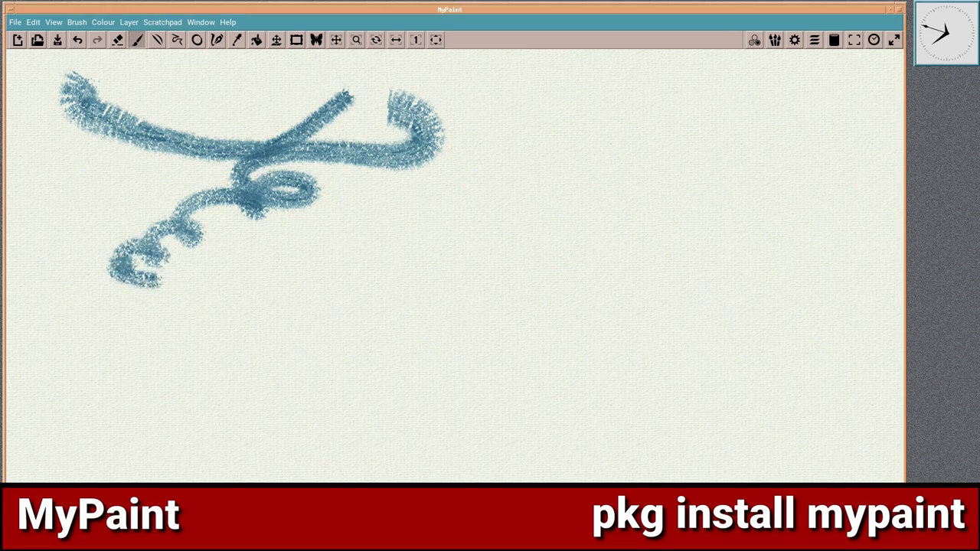
{"action": "key", "text": "b"}
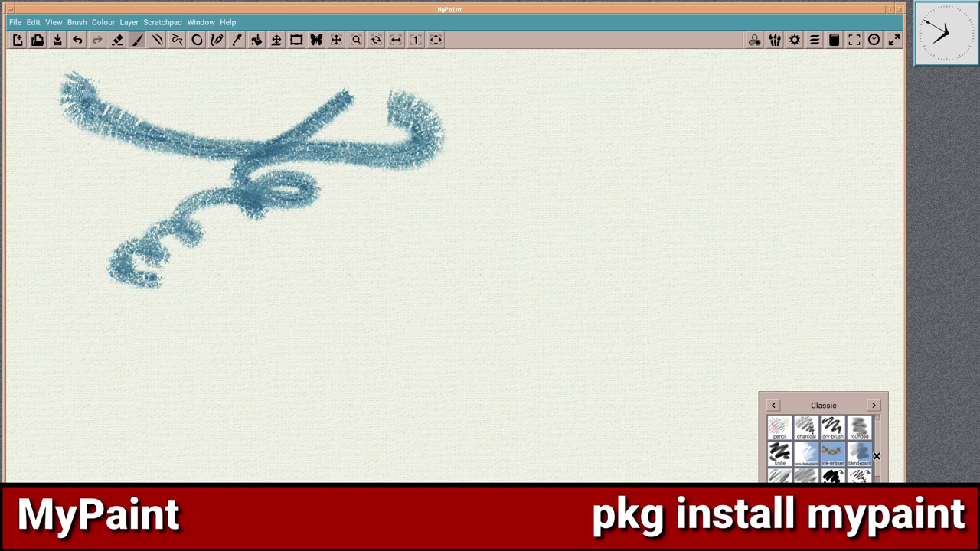
{"action": "scroll", "coordinate": [879, 479], "scroll_direction": "down", "scroll_amount": 5}
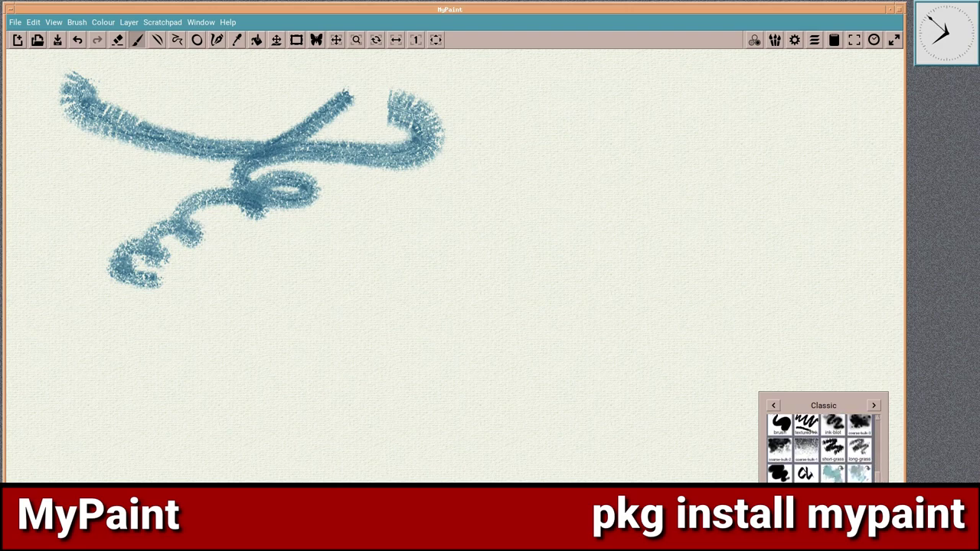
{"action": "mouse_move", "coordinate": [281, 200]}
{"action": "left_mouse_down"}
{"action": "mouse_move", "coordinate": [237, 218]}
{"action": "mouse_move", "coordinate": [261, 192]}
{"action": "mouse_move", "coordinate": [233, 144]}
{"action": "mouse_move", "coordinate": [154, 143]}
{"action": "mouse_move", "coordinate": [95, 124]}
{"action": "left_mouse_up"}
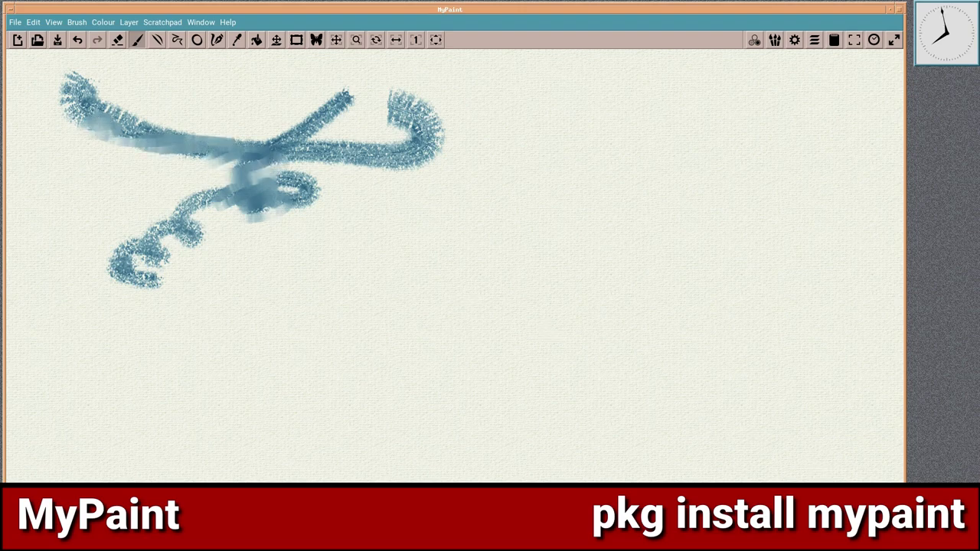
{"action": "key", "text": "b"}
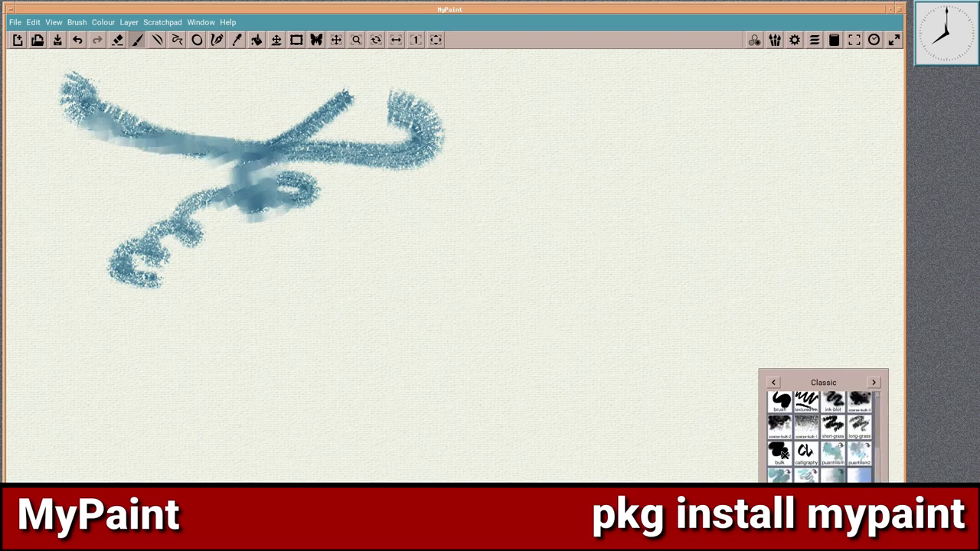
{"action": "mouse_move", "coordinate": [519, 304]}
{"action": "left_mouse_down"}
{"action": "mouse_move", "coordinate": [496, 318]}
{"action": "mouse_move", "coordinate": [442, 294]}
{"action": "mouse_move", "coordinate": [422, 311]}
{"action": "mouse_move", "coordinate": [333, 277]}
{"action": "mouse_move", "coordinate": [267, 281]}
{"action": "mouse_move", "coordinate": [229, 239]}
{"action": "left_mouse_up"}
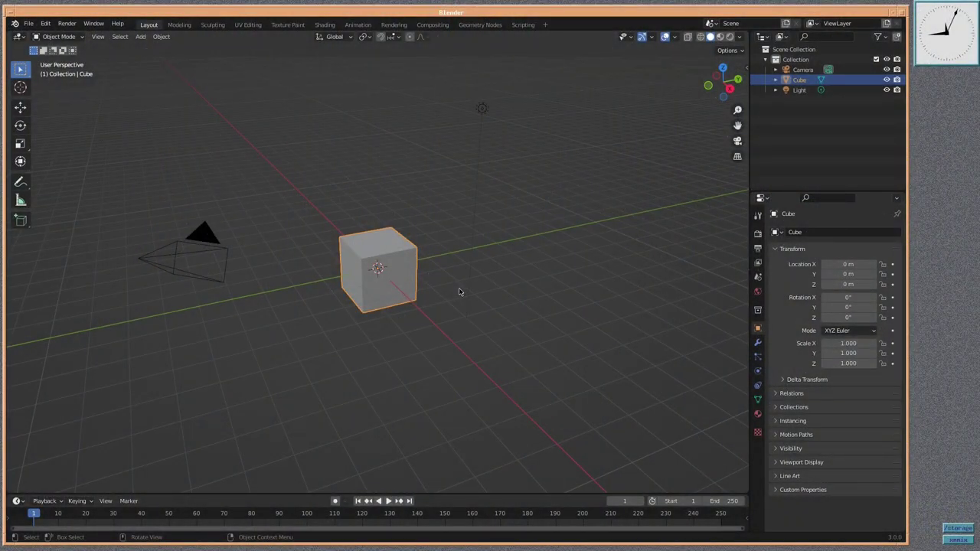
- Orbit around the default cube, then around Ellie to view her and the backdrop from the side
{"action": "mouse_move", "coordinate": [383, 267]}
{"action": "left_mouse_down"}
{"action": "mouse_move", "coordinate": [430, 247]}
{"action": "mouse_move", "coordinate": [378, 266]}
{"action": "left_mouse_up"}
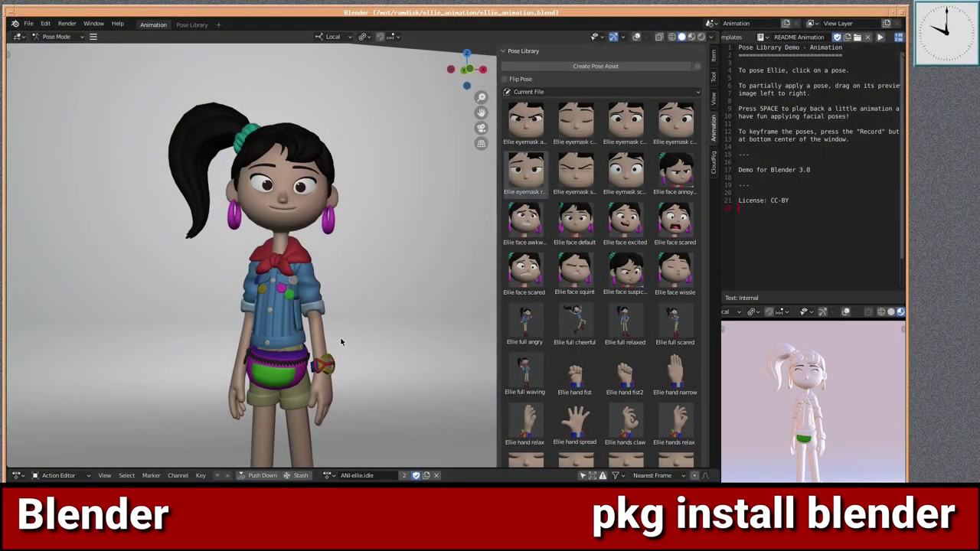
{"action": "left_click_drag", "start_coordinate": [405, 220], "coordinate": [388, 237]}
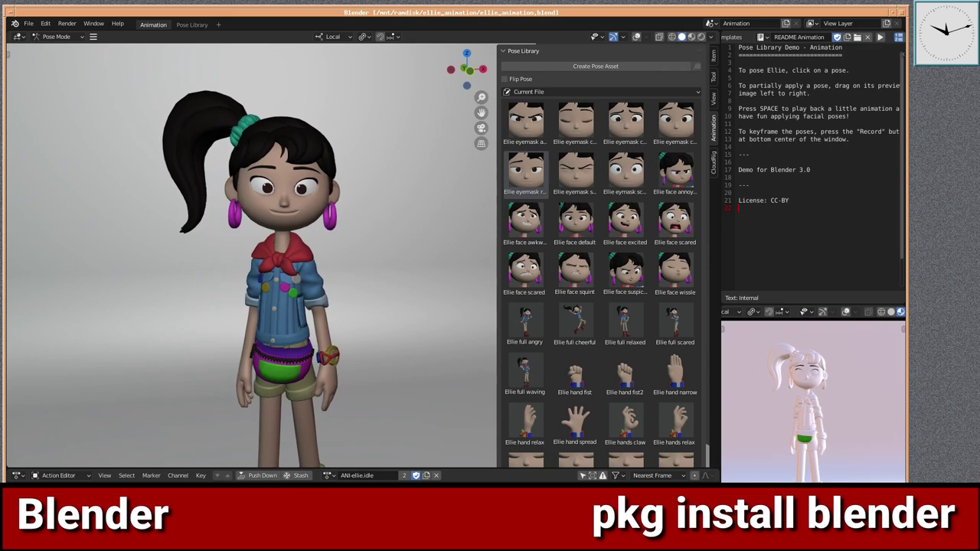
{"action": "left_click_drag", "start_coordinate": [334, 339], "coordinate": [240, 350]}
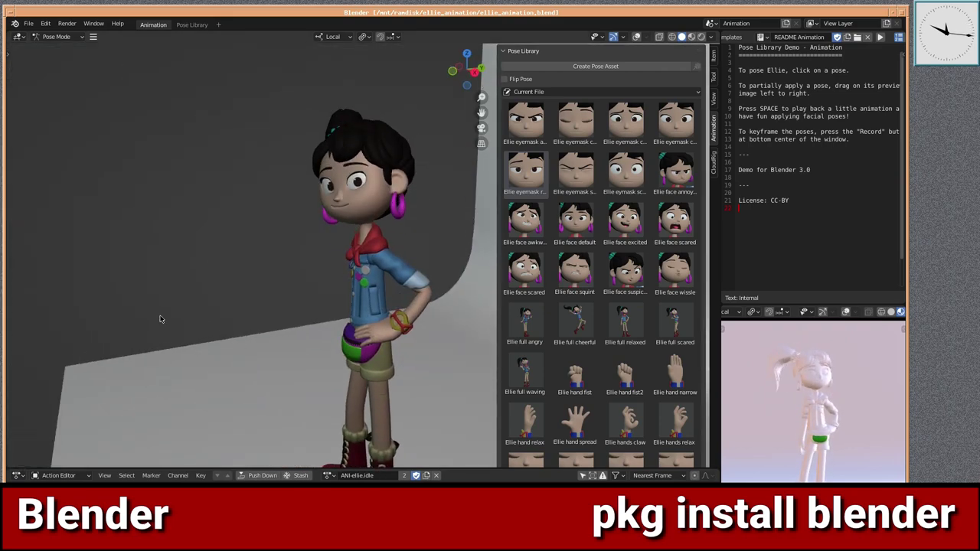